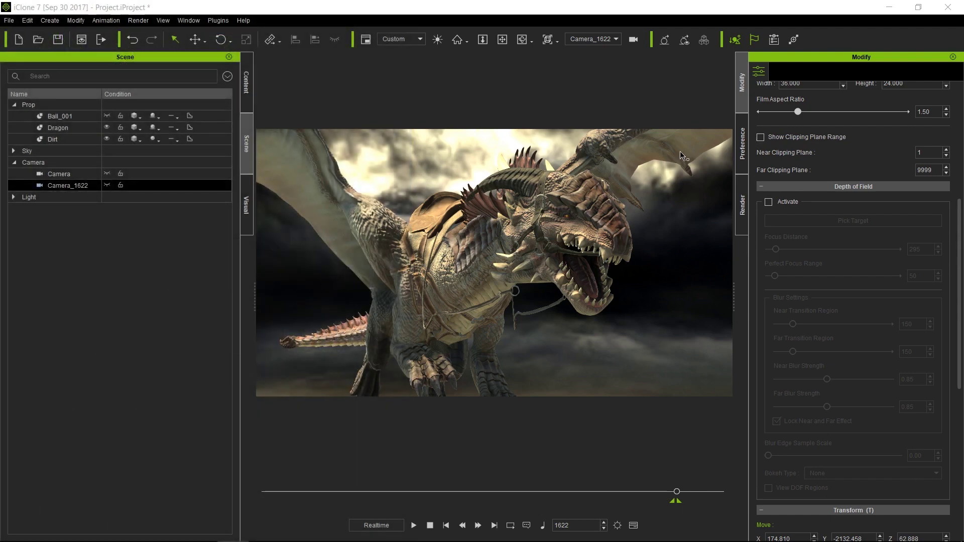
Activate depth of field, pick the dragon's body as focus target, then its tail (Focus Distance 916)
{"action": "left_click", "coordinate": [768, 202]}
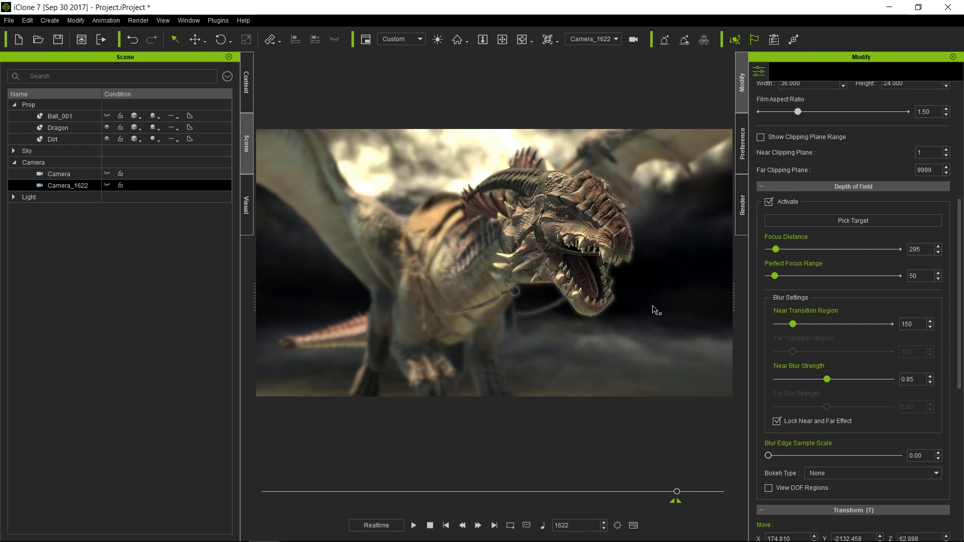
{"action": "left_click", "coordinate": [836, 224]}
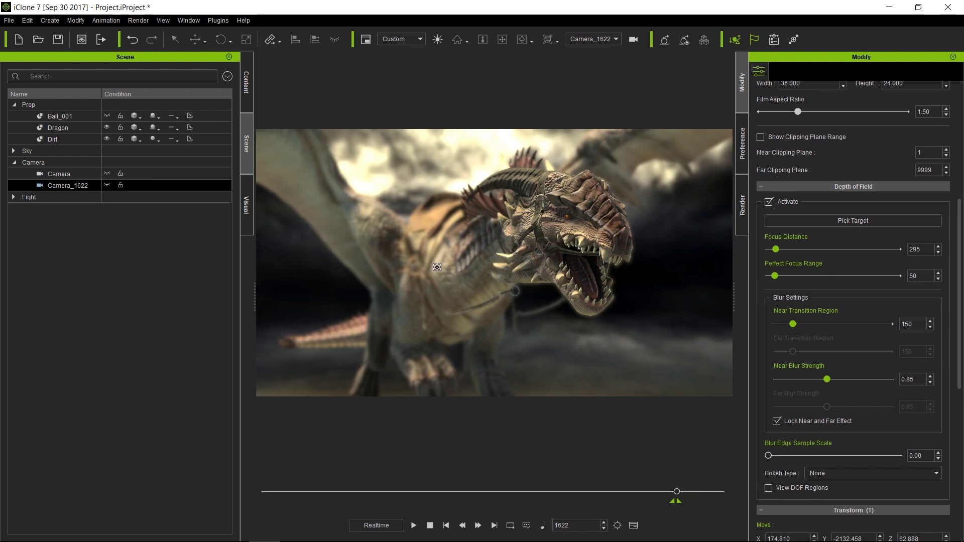
{"action": "left_click", "coordinate": [437, 267]}
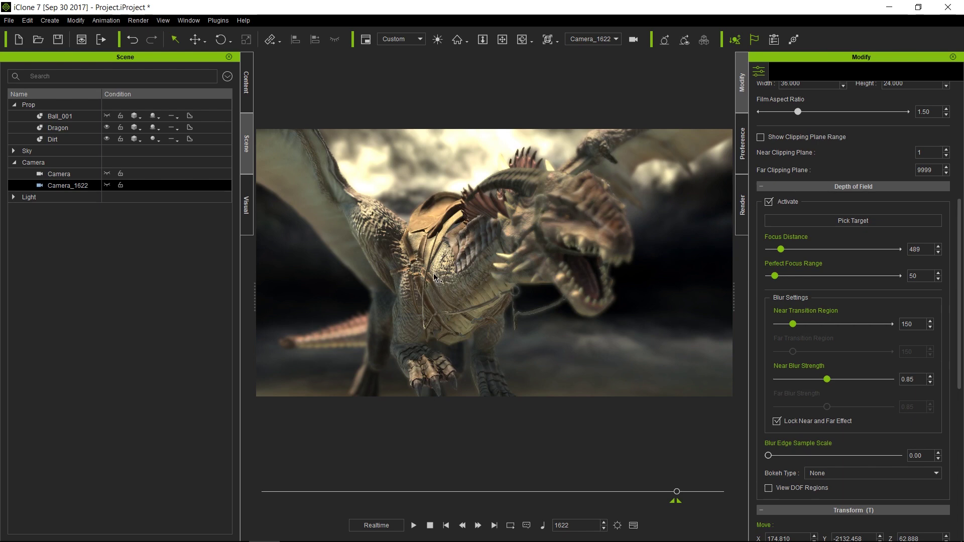
{"action": "left_click", "coordinate": [820, 222]}
{"action": "left_click", "coordinate": [335, 341]}
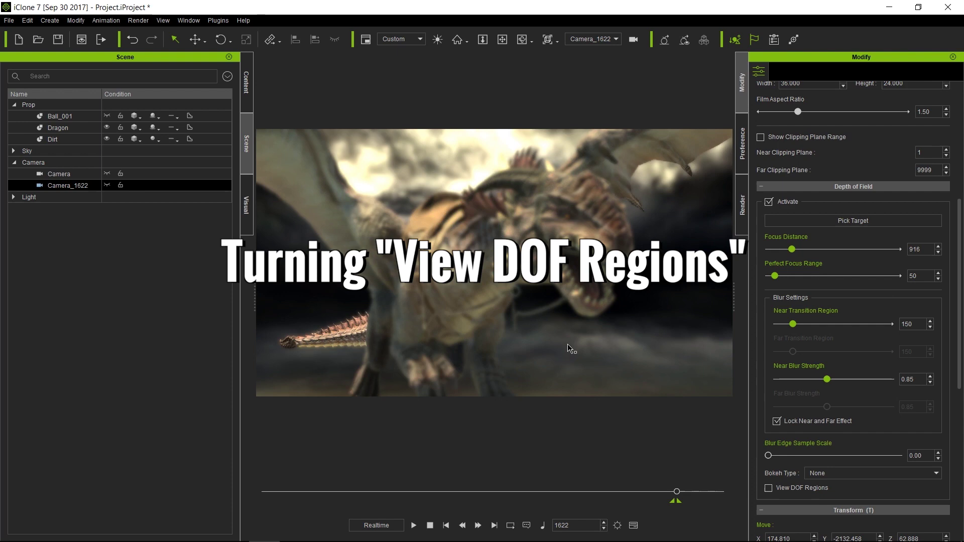
With View DOF Regions on, pick head, body, tail, then head (Focus Distance 305), then hide regions
{"action": "left_click", "coordinate": [768, 488]}
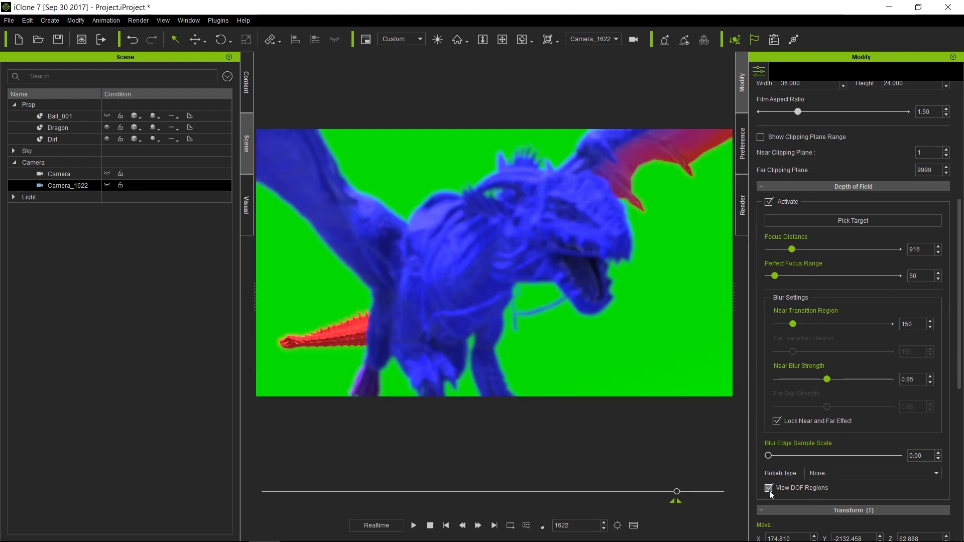
{"action": "left_click", "coordinate": [839, 219]}
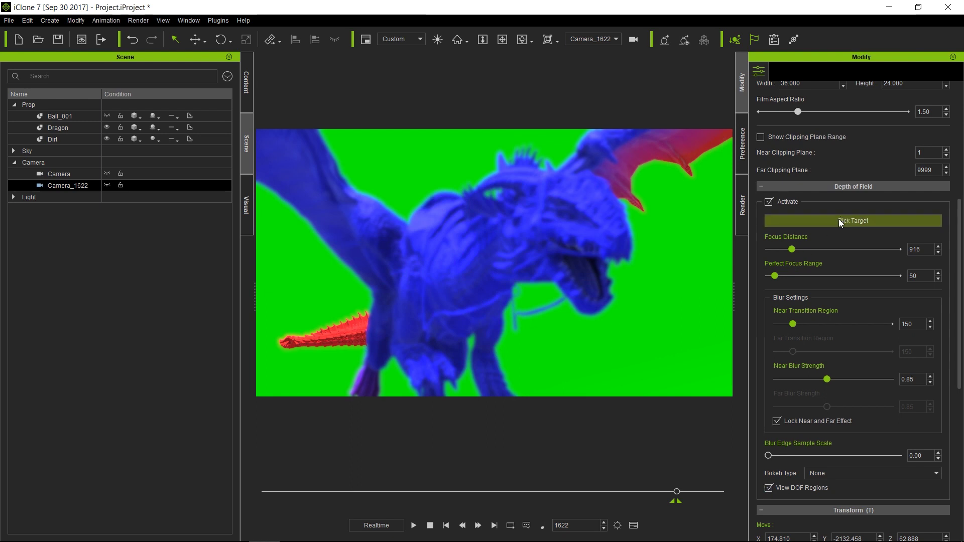
{"action": "left_click", "coordinate": [563, 231]}
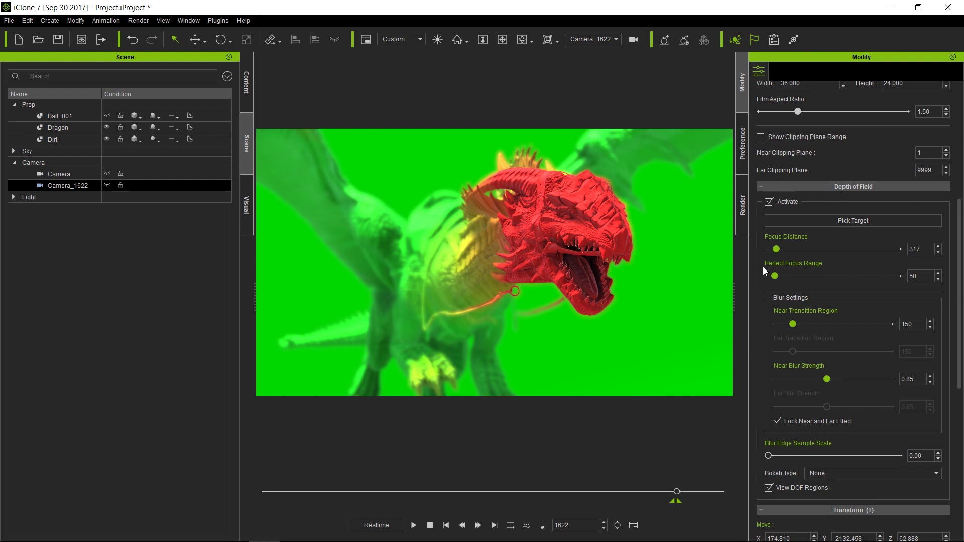
{"action": "left_click", "coordinate": [809, 221]}
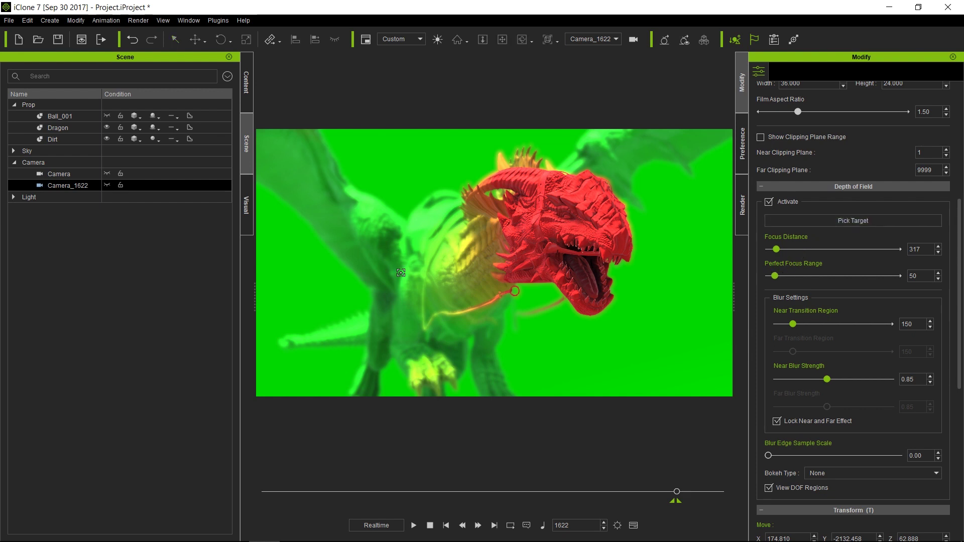
{"action": "left_click", "coordinate": [447, 279]}
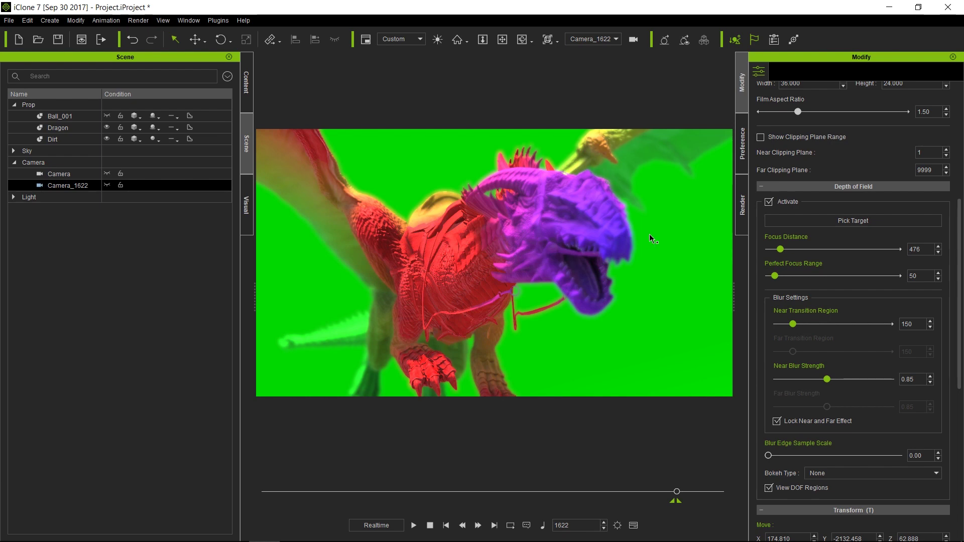
{"action": "left_click", "coordinate": [830, 219]}
{"action": "left_click", "coordinate": [338, 337]}
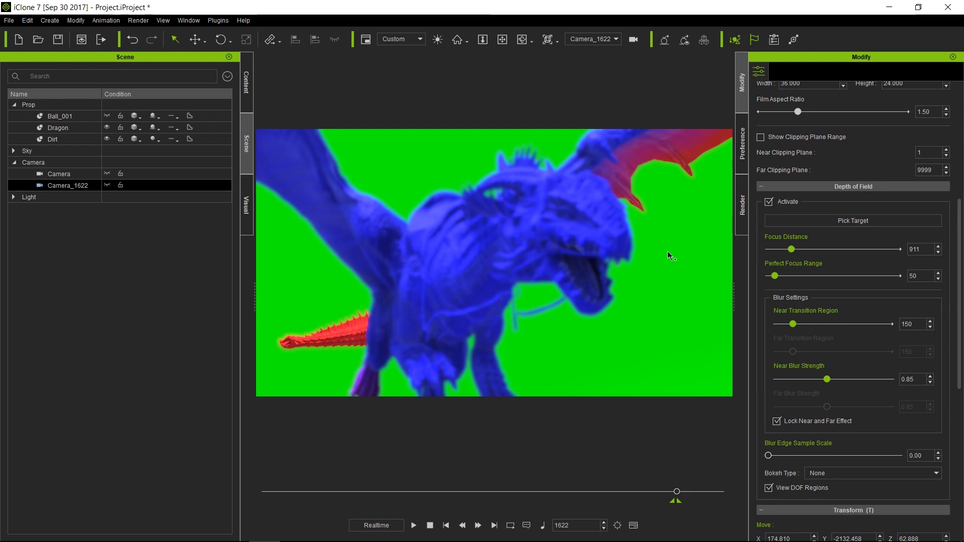
{"action": "left_click", "coordinate": [879, 221]}
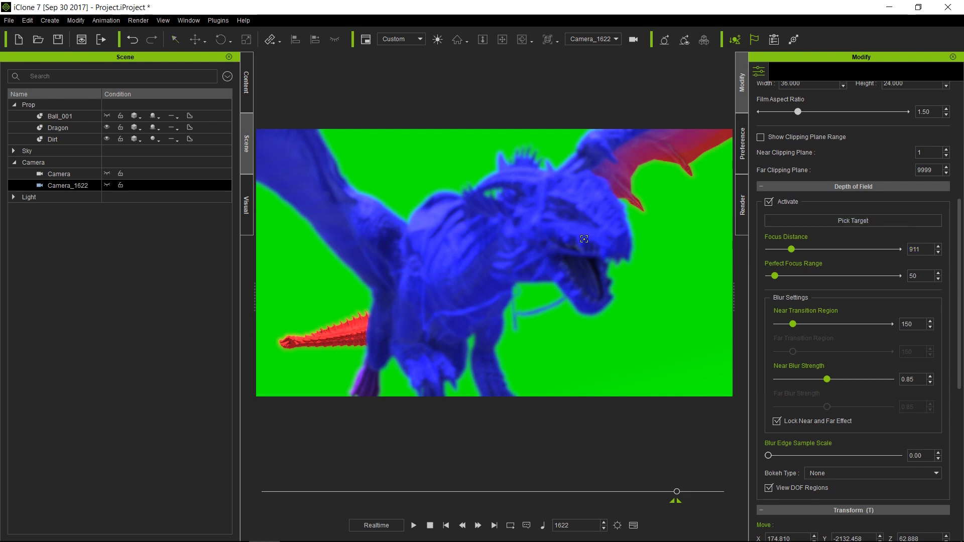
{"action": "left_click", "coordinate": [583, 239]}
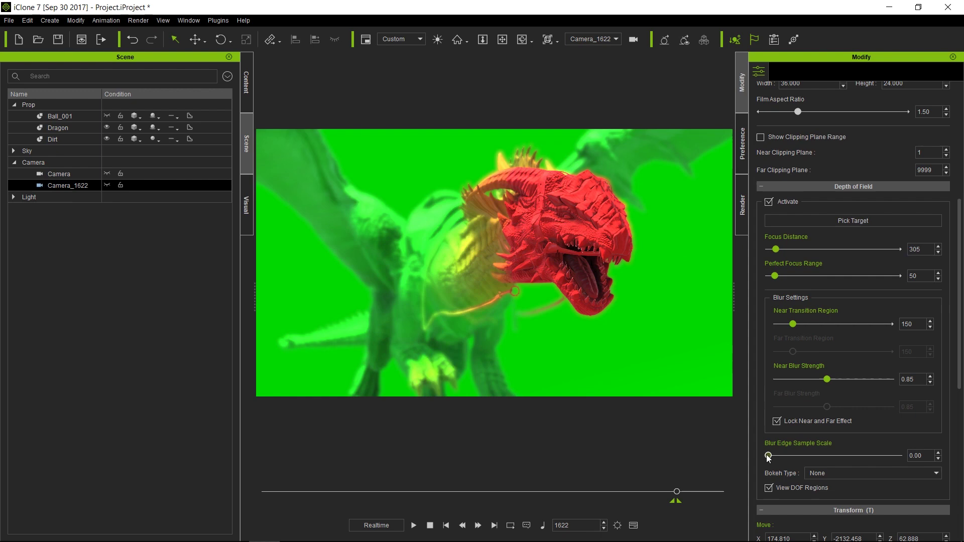
{"action": "left_click", "coordinate": [768, 488]}
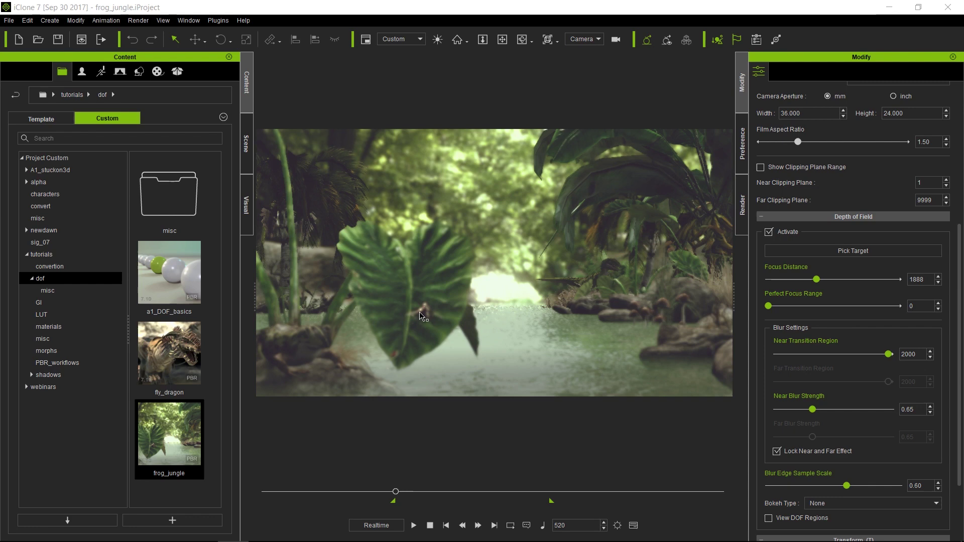
Pick the distant jungle background as focus target (Focus Distance 9180), then try picking the front leaf
{"action": "left_click", "coordinate": [834, 251]}
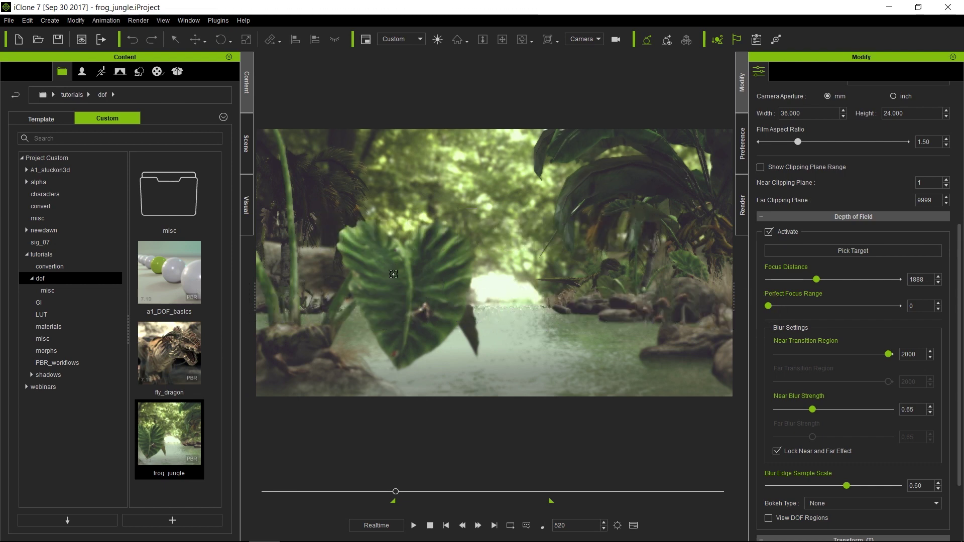
{"action": "left_click", "coordinate": [393, 274]}
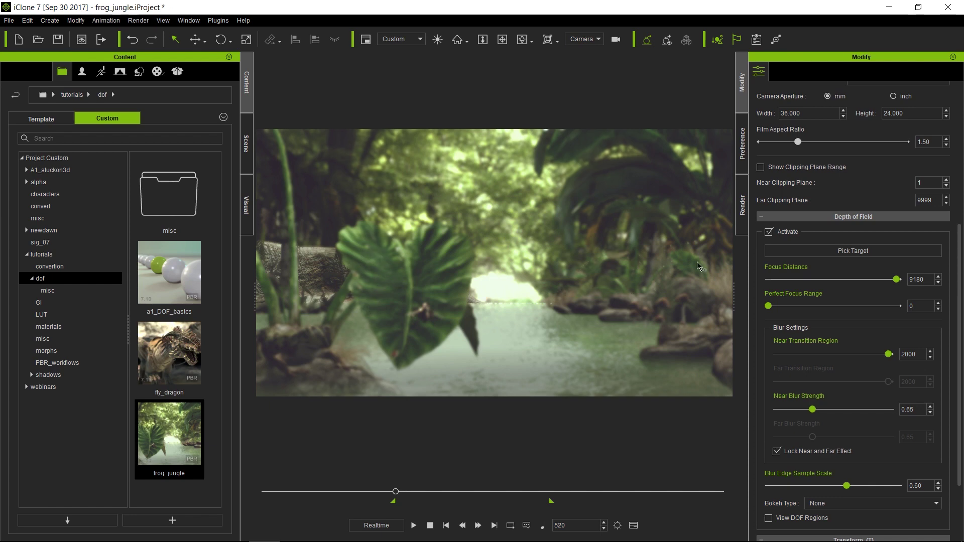
{"action": "left_click", "coordinate": [829, 254]}
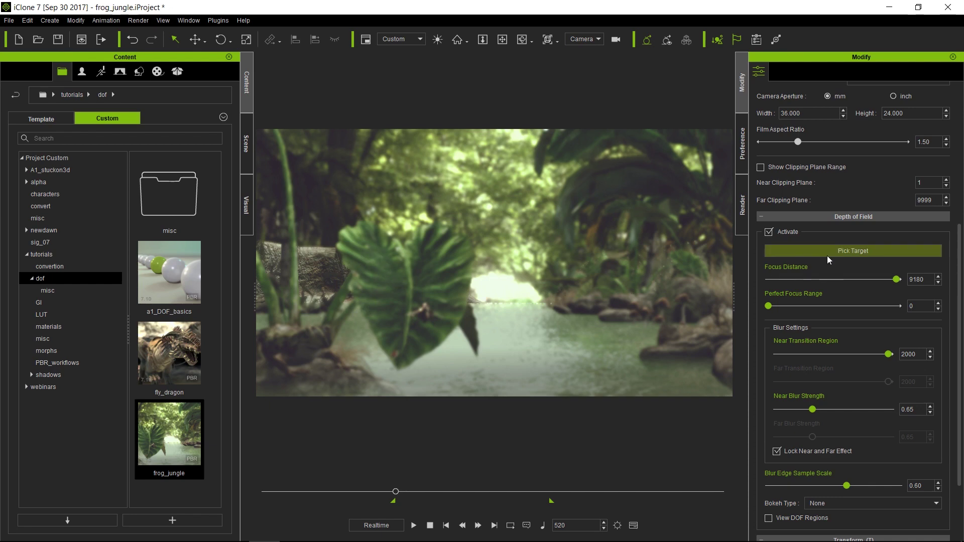
{"action": "left_click", "coordinate": [391, 275]}
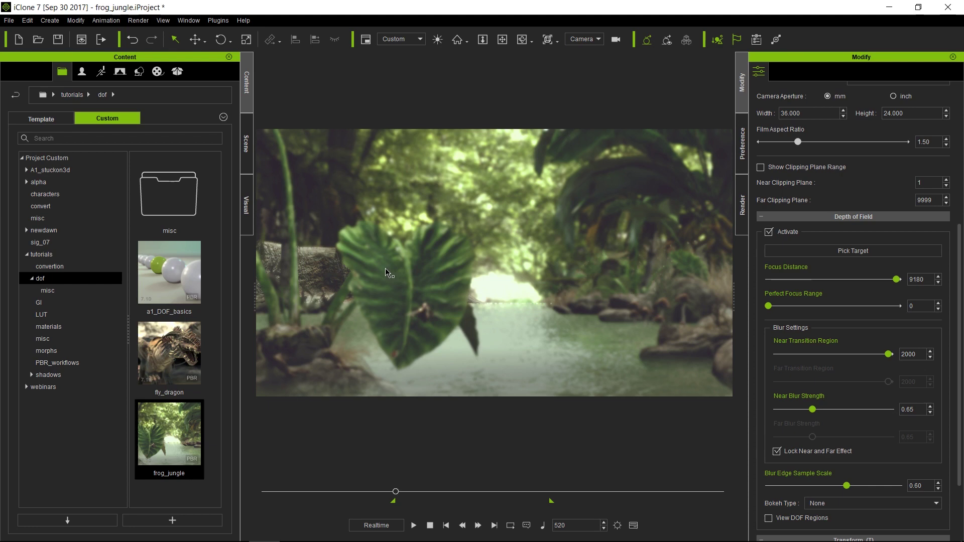
Show DOF regions, pick the beetle as focus target, set near transition to 0 and widen Perfect Focus Range
{"action": "left_click", "coordinate": [768, 518]}
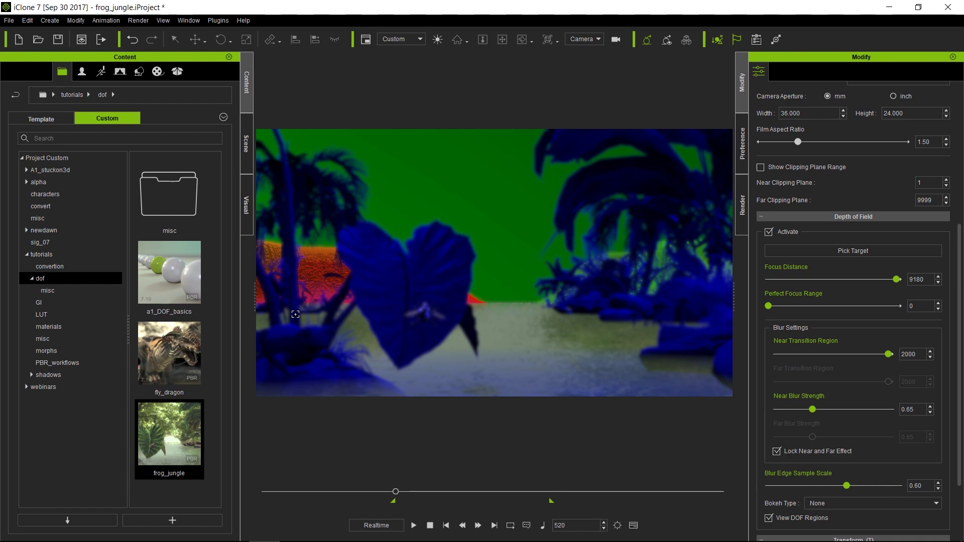
{"action": "left_click", "coordinate": [295, 314]}
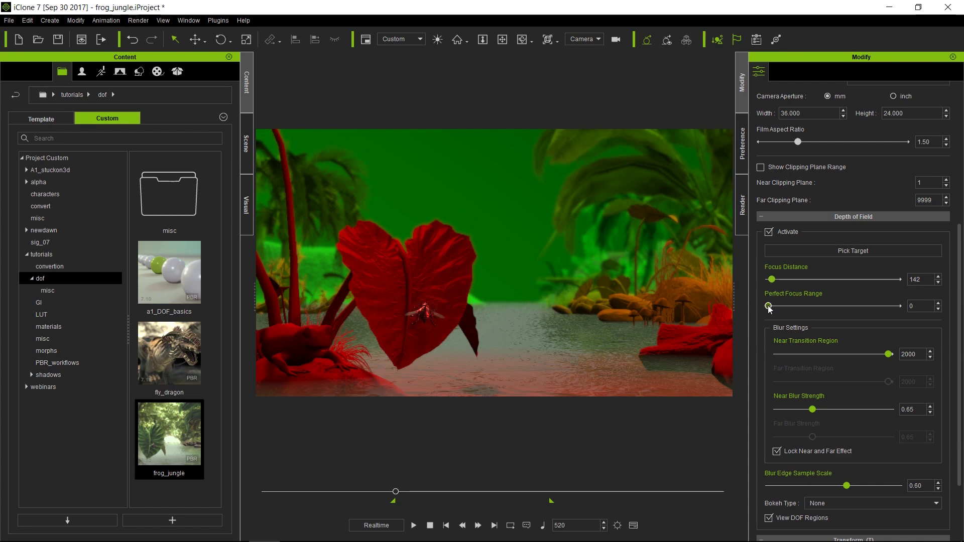
{"action": "left_click_drag", "start_coordinate": [889, 354], "coordinate": [783, 360]}
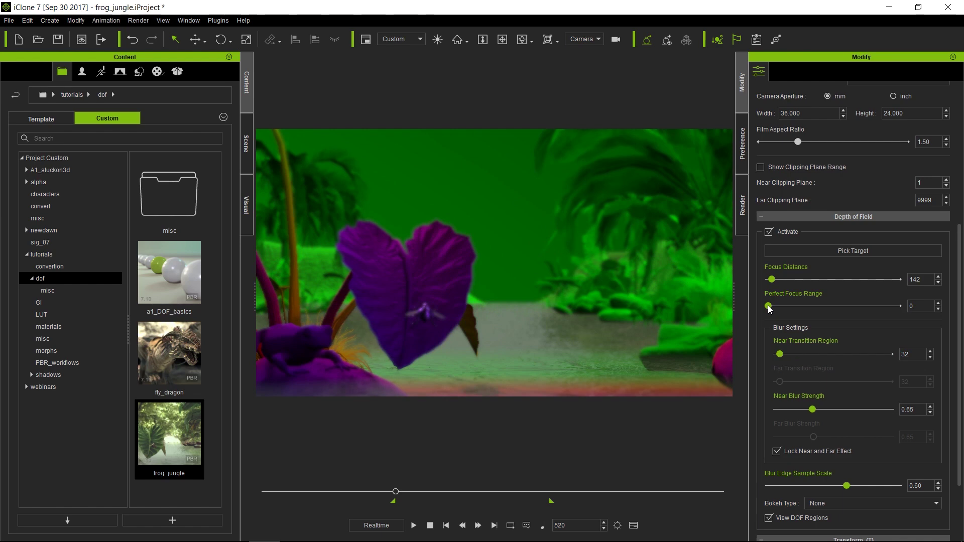
{"action": "left_click_drag", "start_coordinate": [769, 307], "coordinate": [772, 308]}
{"action": "left_click_drag", "start_coordinate": [769, 307], "coordinate": [772, 310]}
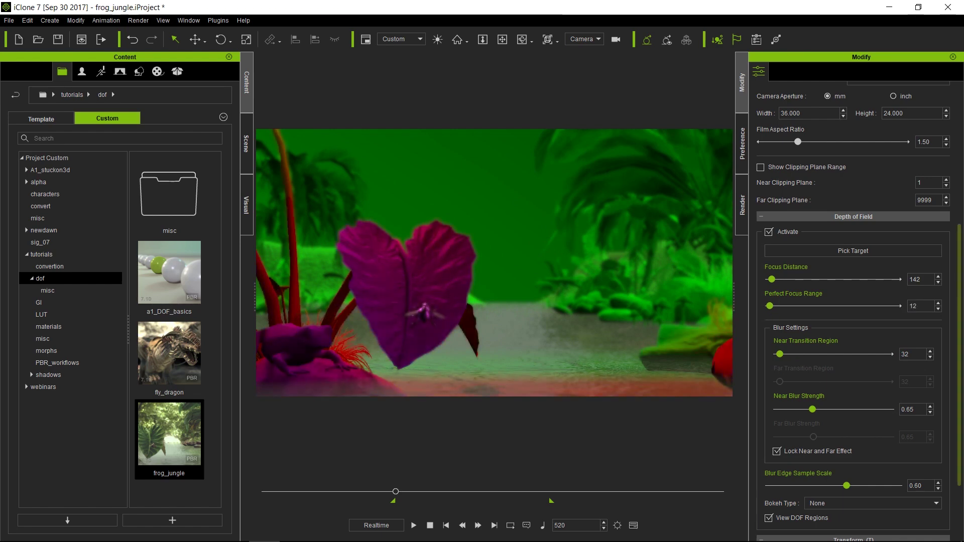
Lower the Perfect Focus Range step by step toward 6
{"action": "left_click", "coordinate": [937, 309]}
{"action": "left_click", "coordinate": [937, 309]}
{"action": "left_click", "coordinate": [938, 309]}
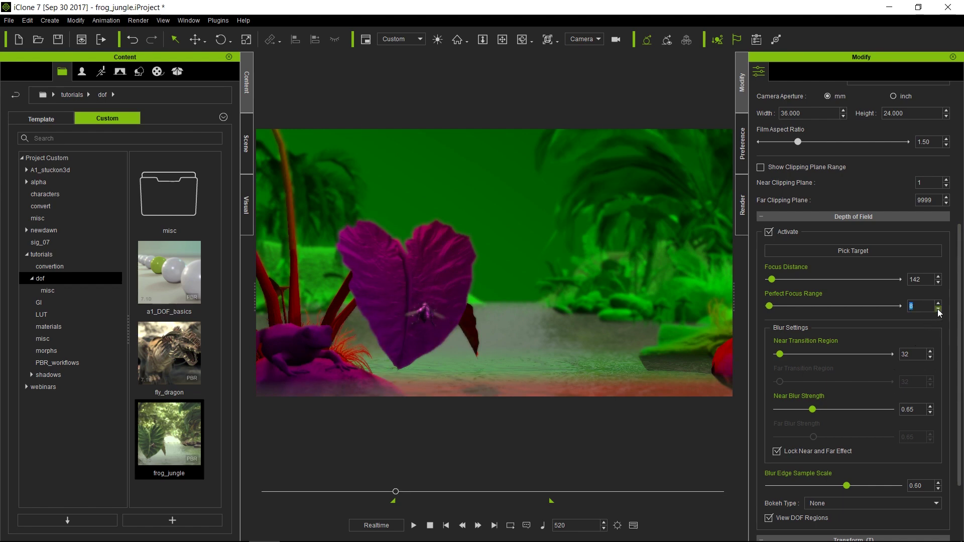
{"action": "left_click", "coordinate": [937, 310]}
{"action": "left_click", "coordinate": [938, 309]}
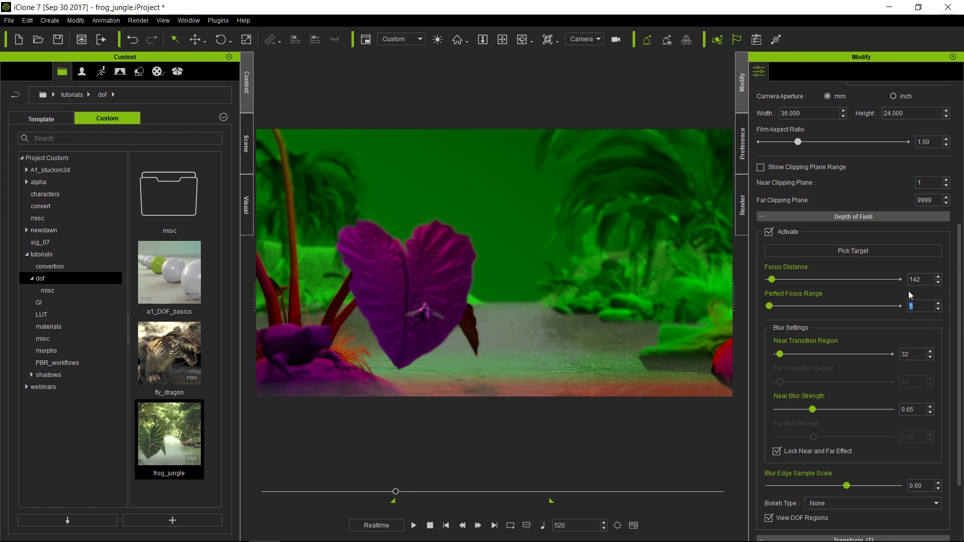
Reduce the Focus Distance from 142 to 118 so the leaf is sharp
{"action": "left_click", "coordinate": [938, 282]}
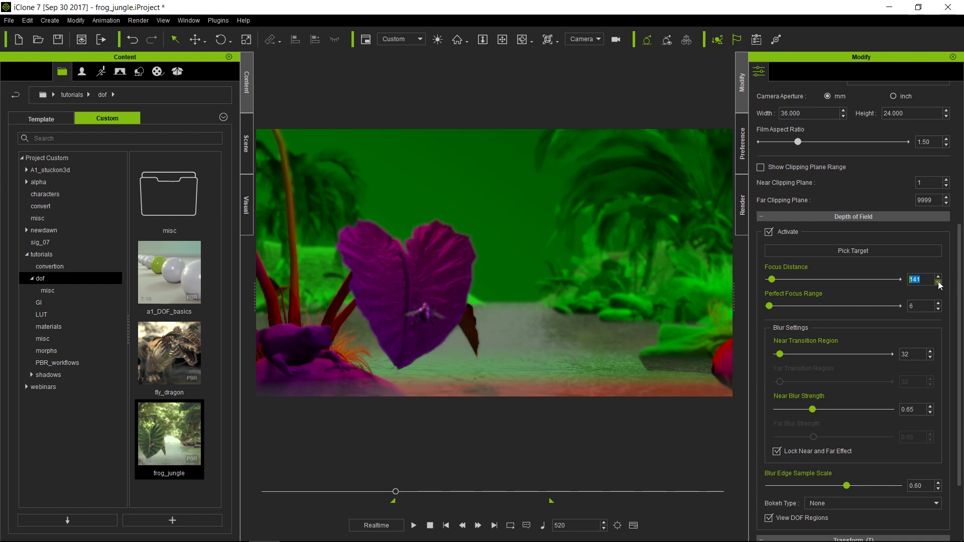
{"action": "left_click", "coordinate": [938, 283]}
{"action": "left_click", "coordinate": [938, 283]}
{"action": "left_click", "coordinate": [938, 283]}
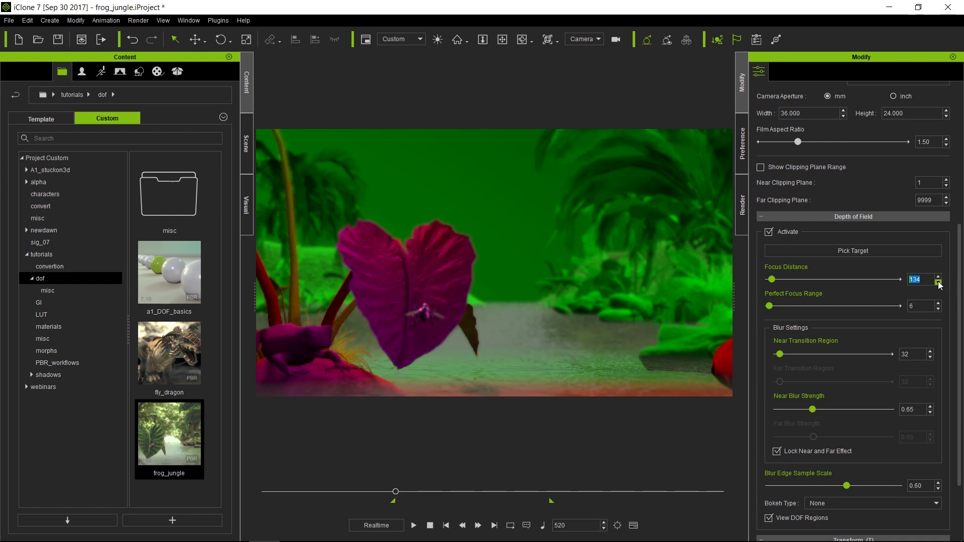
{"action": "left_click", "coordinate": [938, 283]}
{"action": "left_click", "coordinate": [938, 283]}
{"action": "left_click", "coordinate": [937, 282]}
{"action": "left_click", "coordinate": [938, 283]}
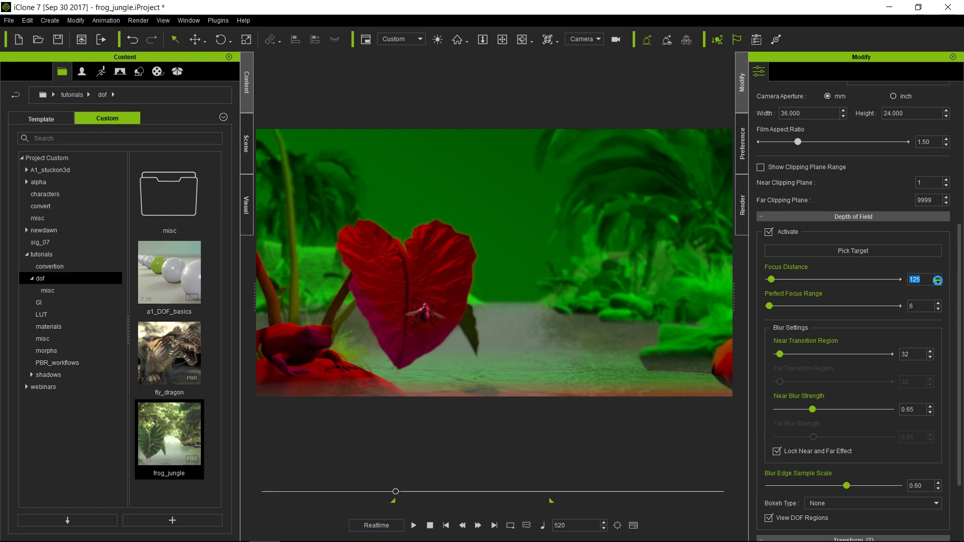
{"action": "left_click", "coordinate": [937, 283]}
{"action": "left_click", "coordinate": [938, 282]}
{"action": "left_click", "coordinate": [937, 283]}
{"action": "left_click", "coordinate": [938, 283]}
{"action": "left_click", "coordinate": [937, 283]}
{"action": "left_click", "coordinate": [937, 282]}
{"action": "left_click", "coordinate": [937, 283]}
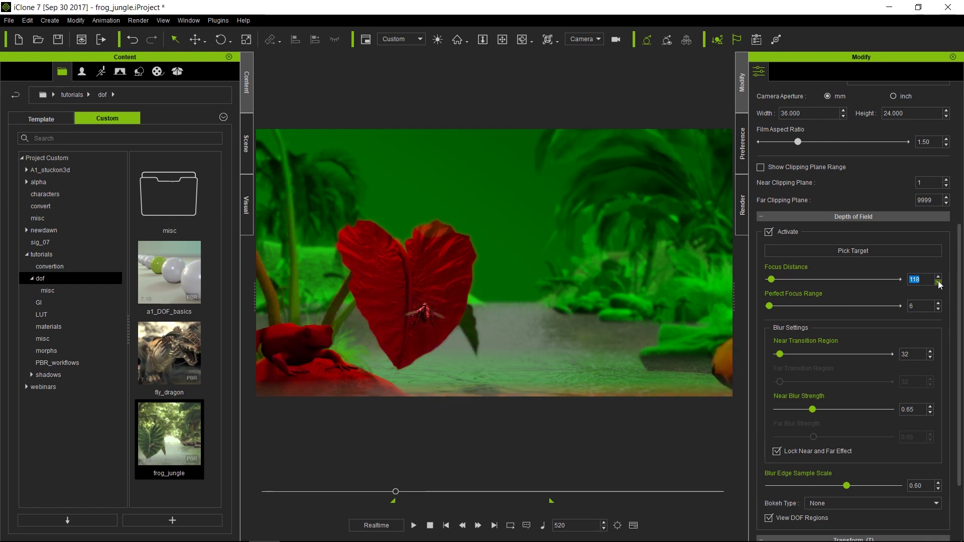
Narrow the Perfect Focus Range from 6 down to 1
{"action": "left_click", "coordinate": [938, 309]}
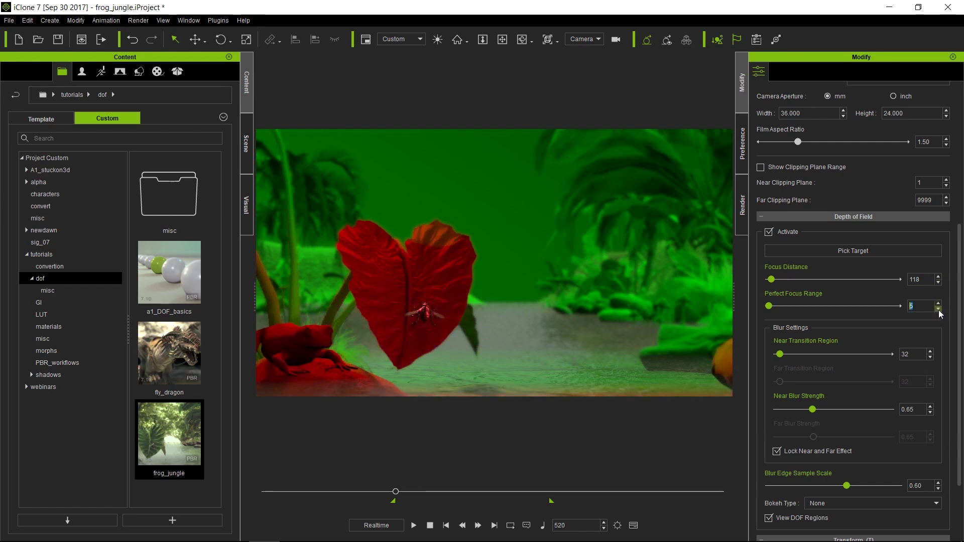
{"action": "left_click", "coordinate": [937, 309]}
{"action": "left_click", "coordinate": [938, 309]}
{"action": "left_click", "coordinate": [937, 310]}
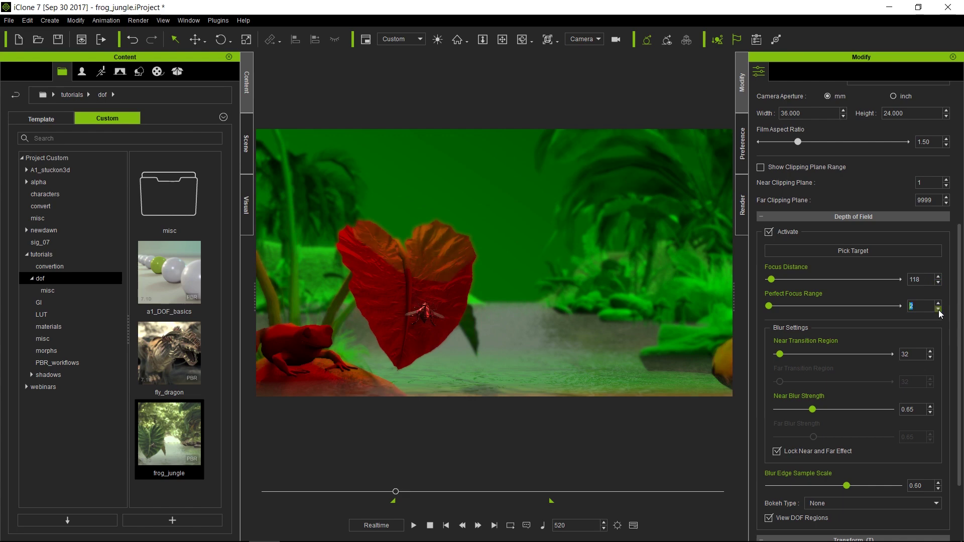
{"action": "left_click", "coordinate": [937, 309]}
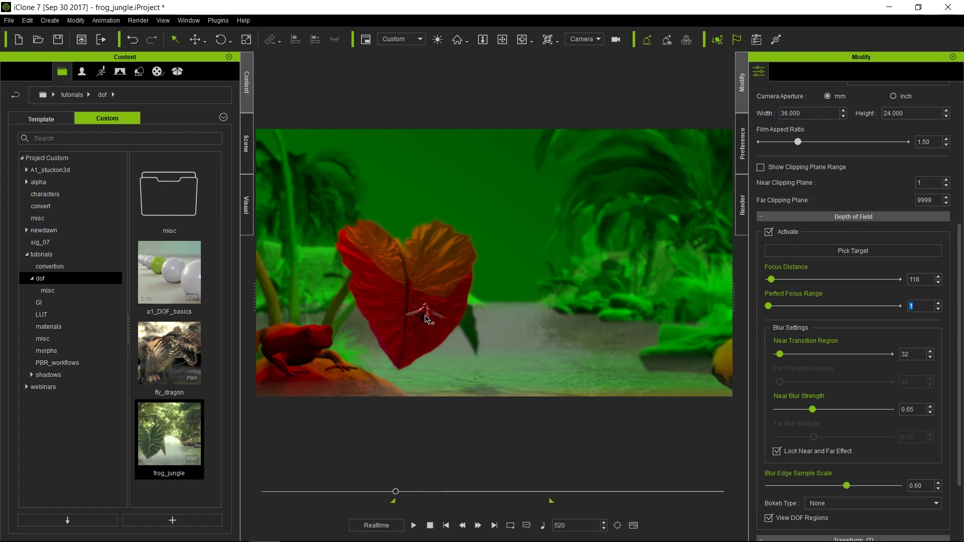
Turn off View DOF Regions and select the beetle sitting on the leaf
{"action": "left_click", "coordinate": [768, 517]}
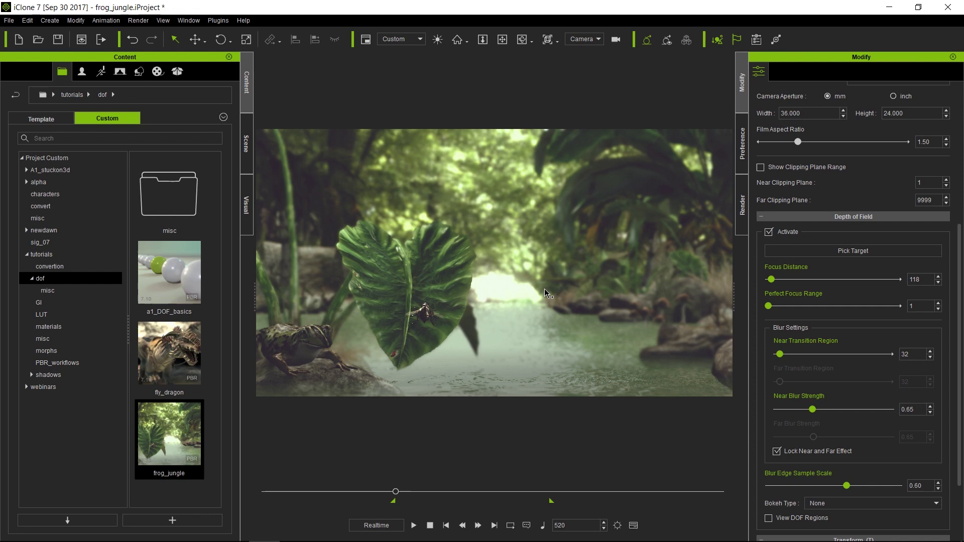
{"action": "left_click", "coordinate": [426, 315]}
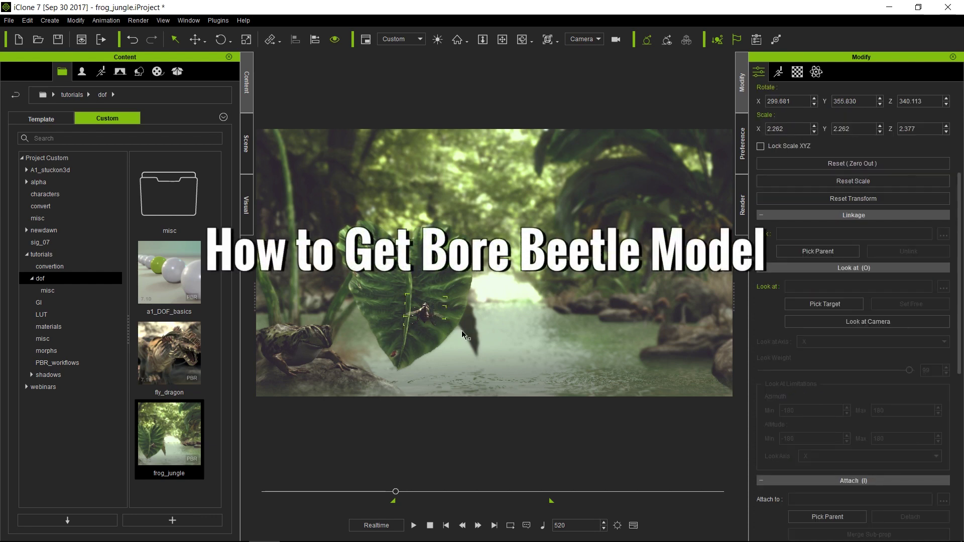
{"action": "left_click", "coordinate": [171, 530]}
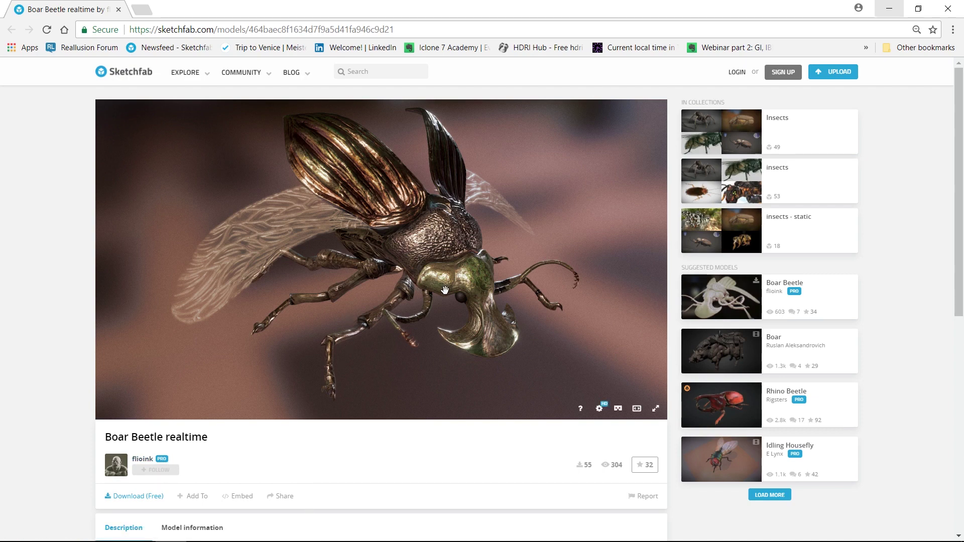
{"action": "left_click", "coordinate": [888, 11]}
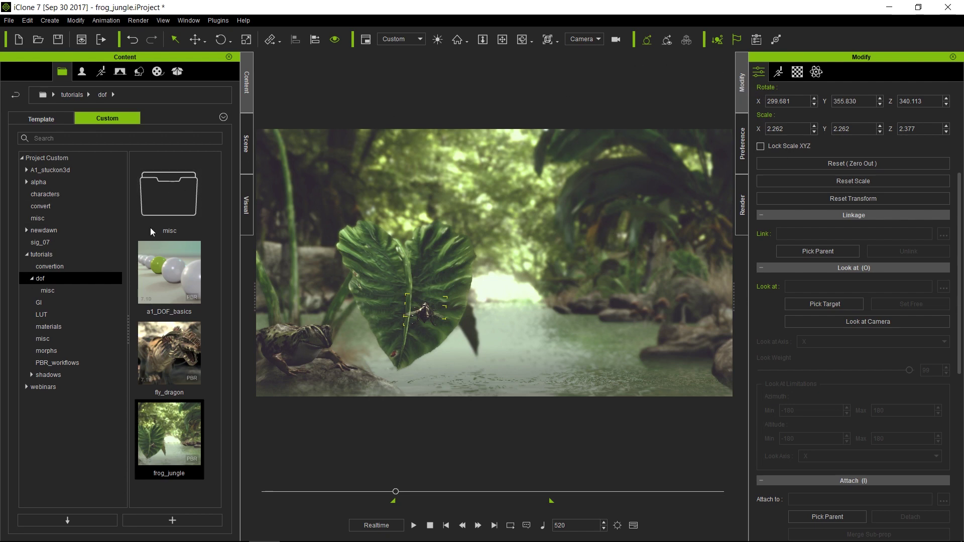
Select Camera in the Scene tree, then open the 1-DOF_Pick Target2 Demo clip in Movies & TV
{"action": "left_click", "coordinate": [246, 149]}
{"action": "left_click", "coordinate": [59, 405]}
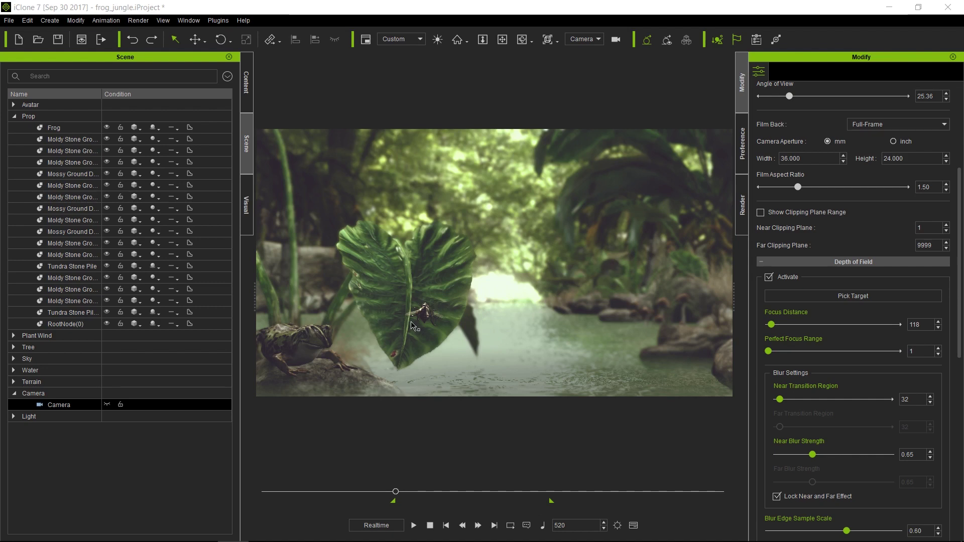
{"action": "mouse_move", "coordinate": [354, 539]}
{"action": "left_click", "coordinate": [295, 530]}
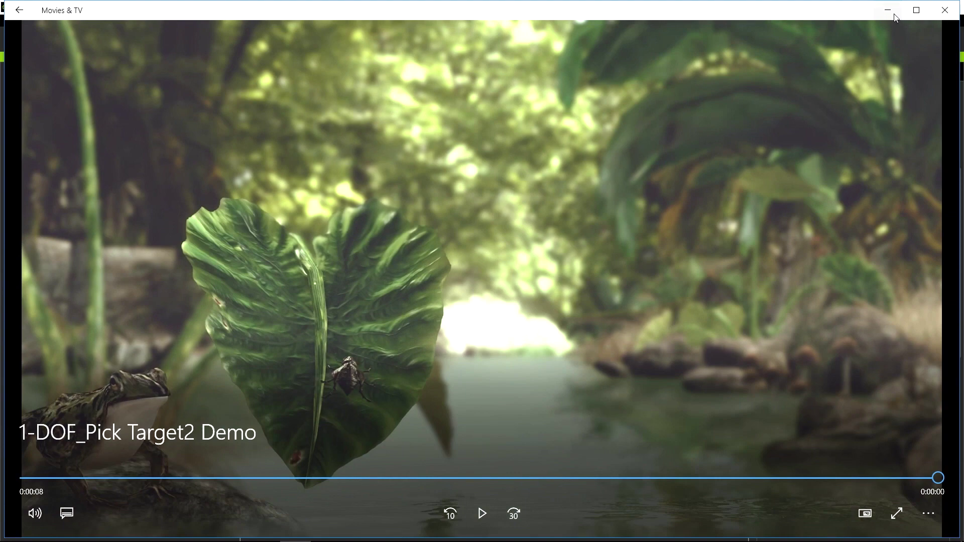
Minimize the Movies & TV player to return to the frog_jungle project
{"action": "left_click", "coordinate": [888, 9]}
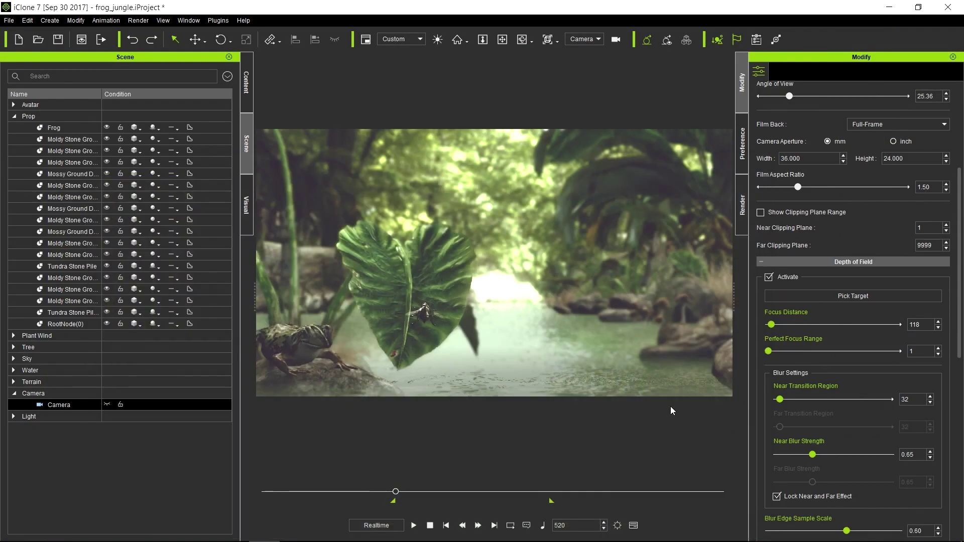